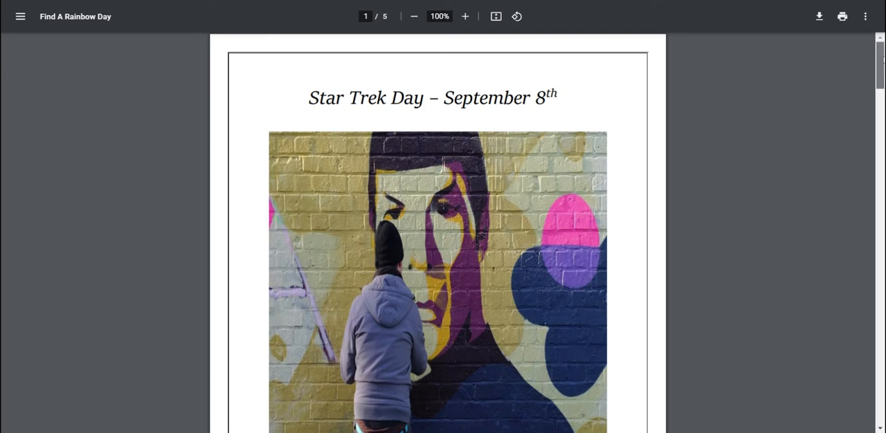
scroll(438, 235, "down", 1)
left_click_drag(881, 60, 880, 61)
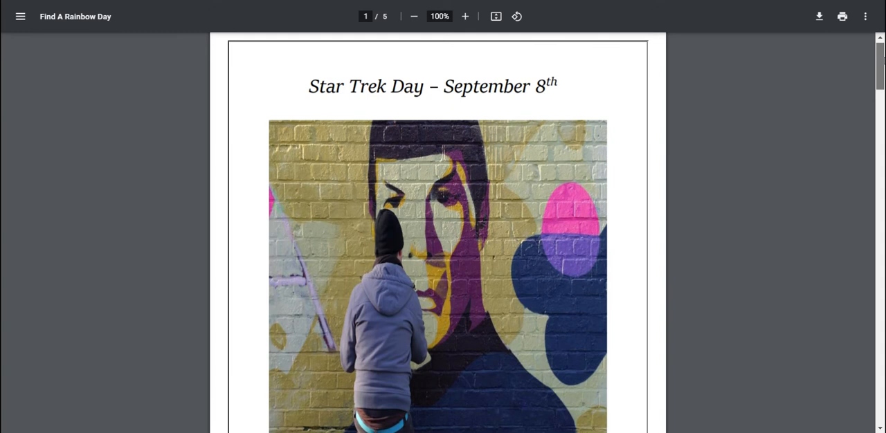
left_click_drag(881, 61, 881, 62)
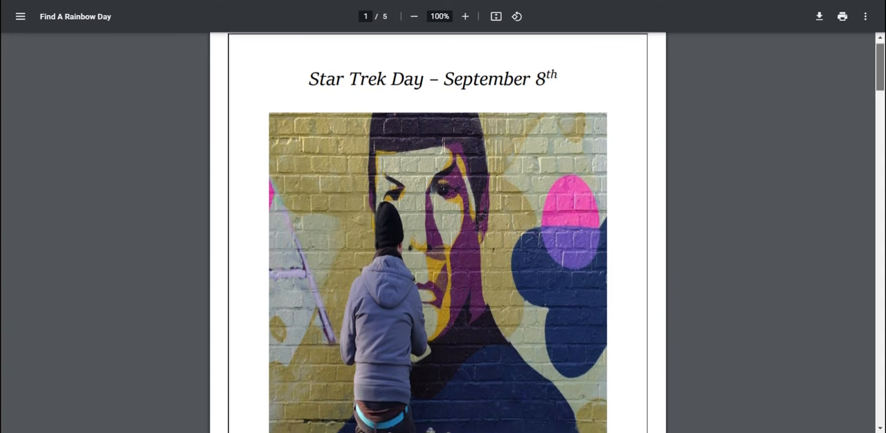
scroll(438, 232, "down", 1)
scroll(438, 232, "down", 1)
scroll(437, 233, "down", 1)
scroll(437, 233, "down", 2)
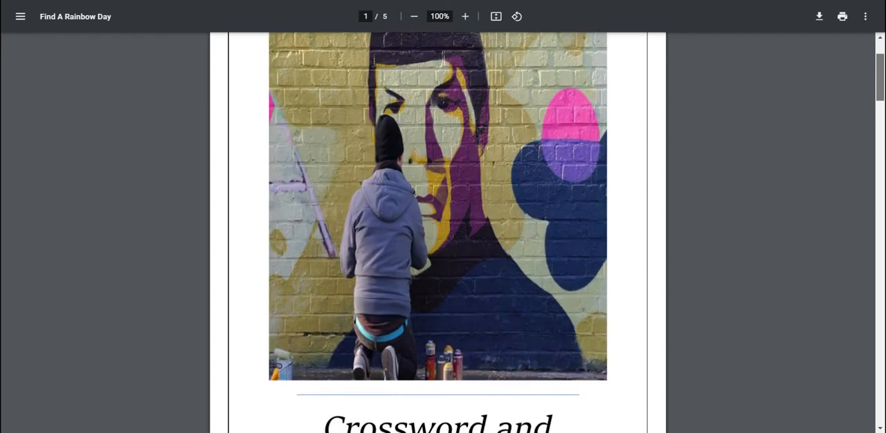
scroll(882, 85, "down", 1)
scroll(881, 85, "down", 1)
scroll(882, 85, "down", 3)
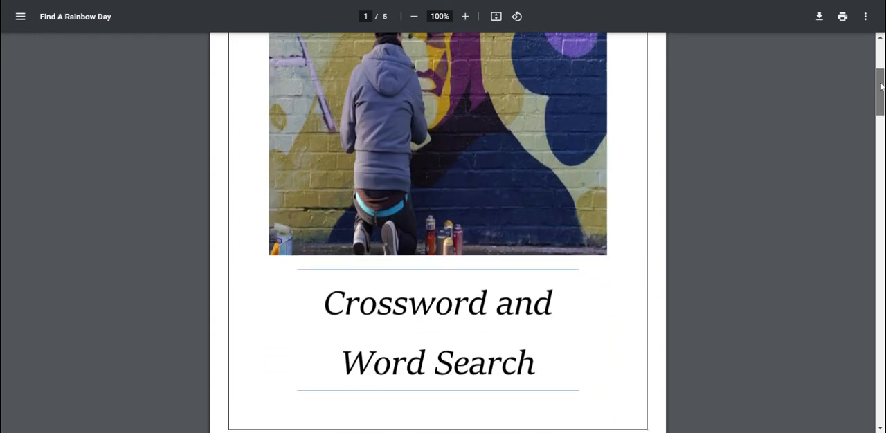
Scroll down to page 2 to review the Star Trek Day crossword clues and word bank.
left_click_drag(882, 86, 871, 138)
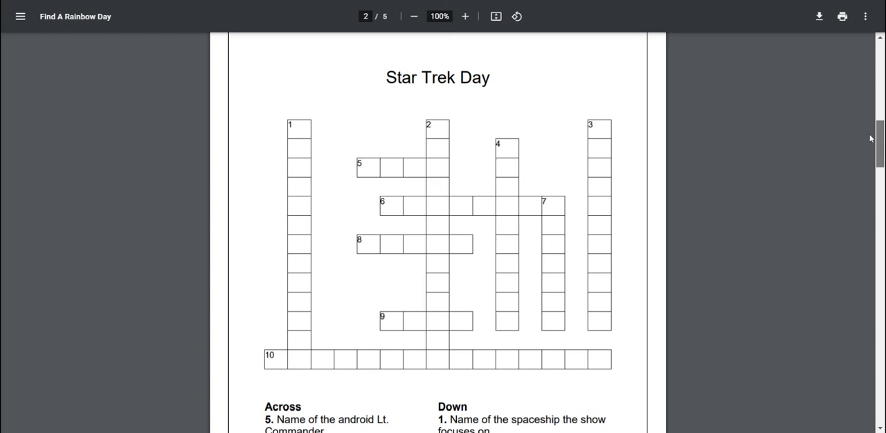
left_click_drag(871, 138, 870, 157)
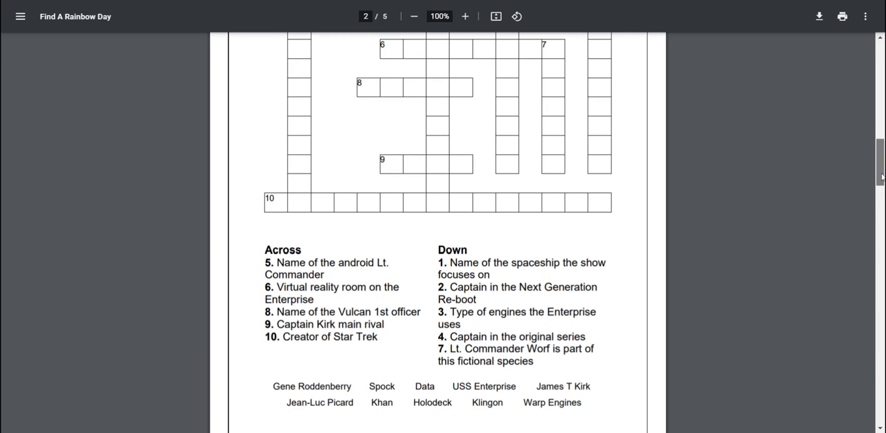
left_click_drag(882, 178, 882, 160)
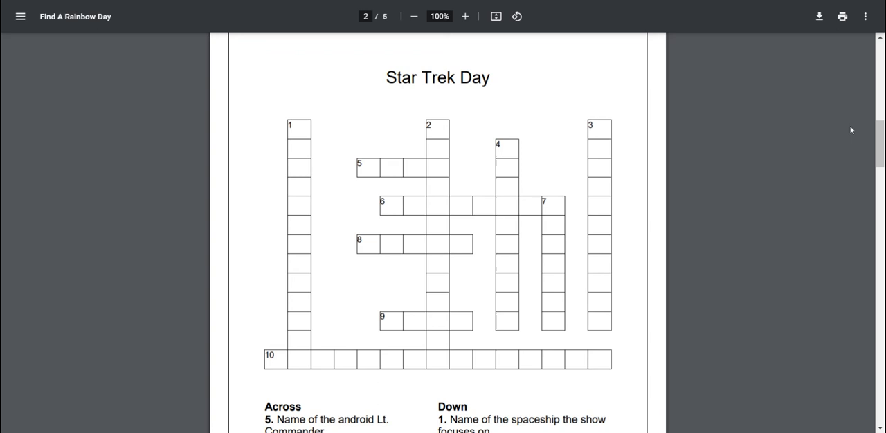
mouse_move(882, 131)
left_mouse_down()
mouse_move(874, 217)
mouse_move(864, 151)
mouse_move(861, 315)
left_mouse_up()
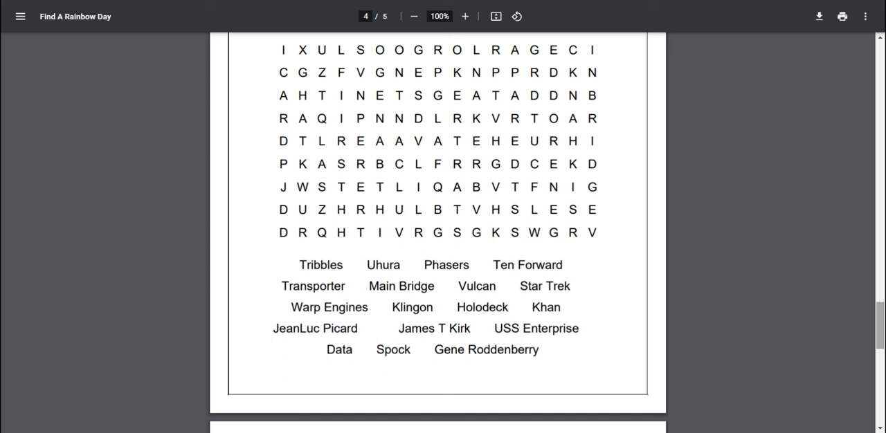
left_click_drag(880, 319, 880, 316)
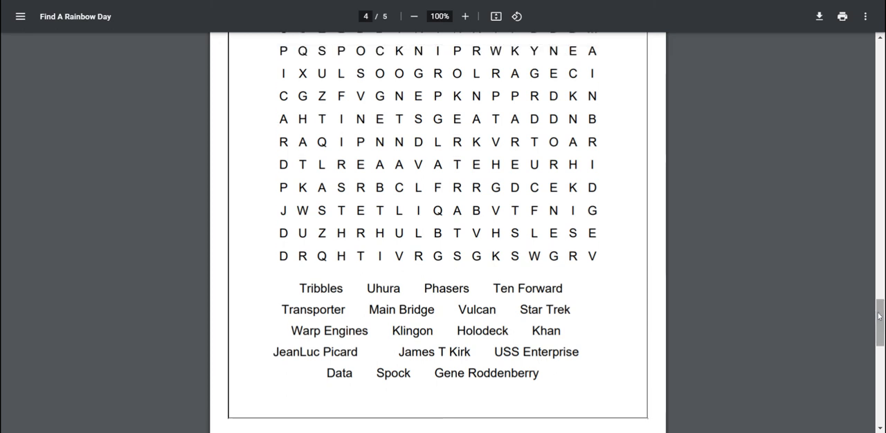
mouse_move(880, 316)
left_mouse_down()
mouse_move(873, 294)
mouse_move(866, 371)
left_mouse_up()
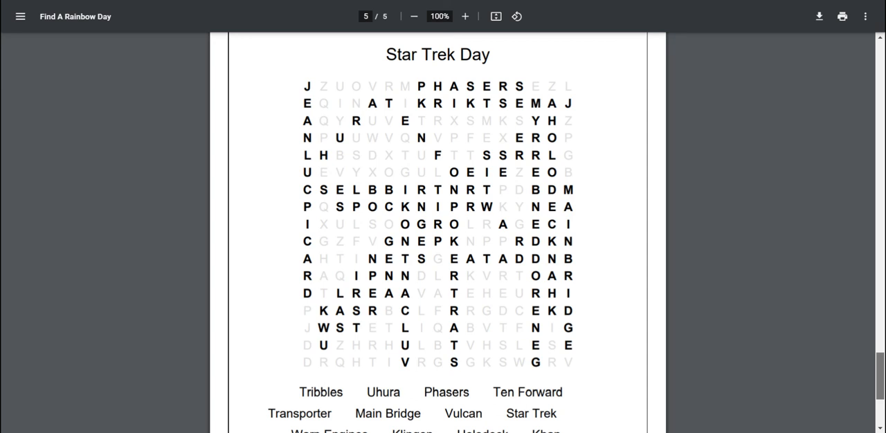
scroll(881, 370, "down", 1)
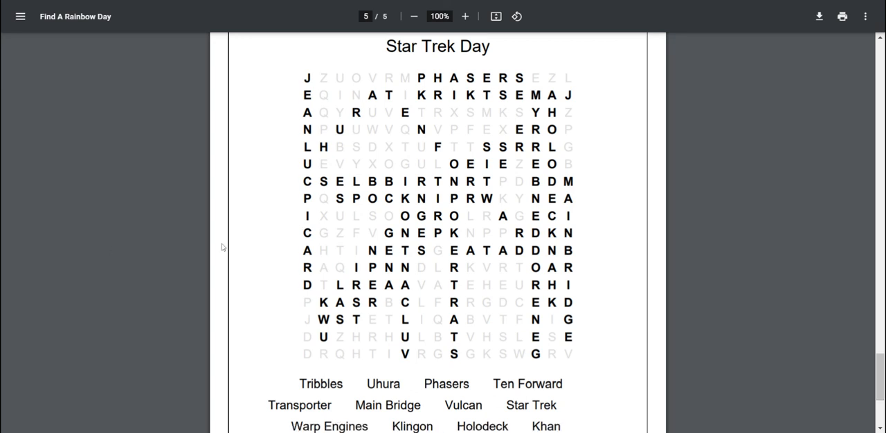